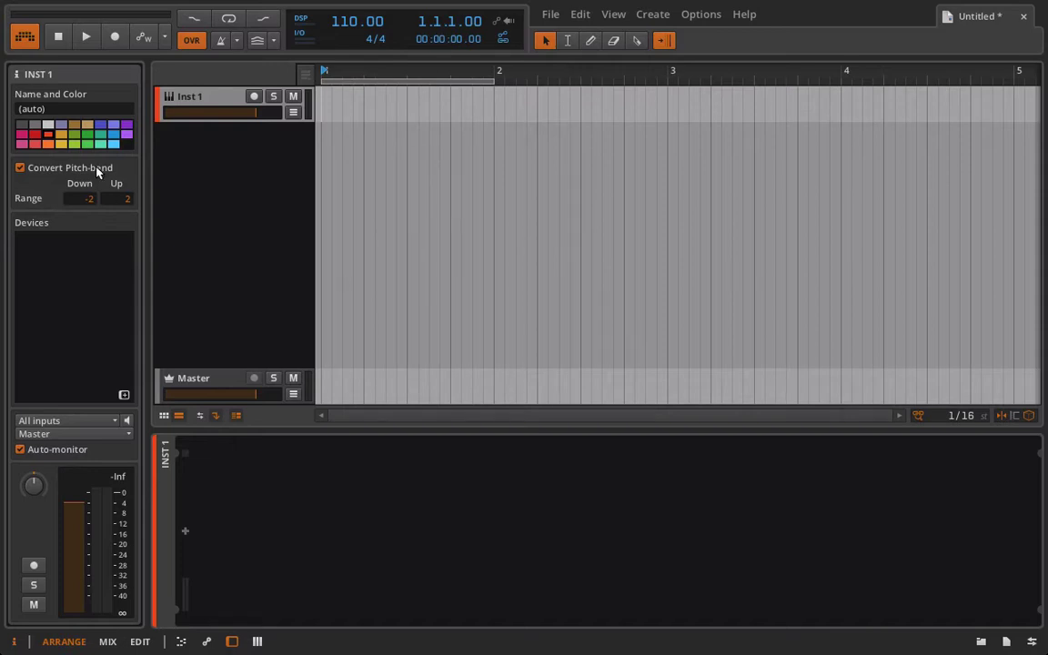
Step: Record-arm the Inst 1 track and add a Polysynth device to it
{"action": "left_click", "coordinate": [254, 96]}
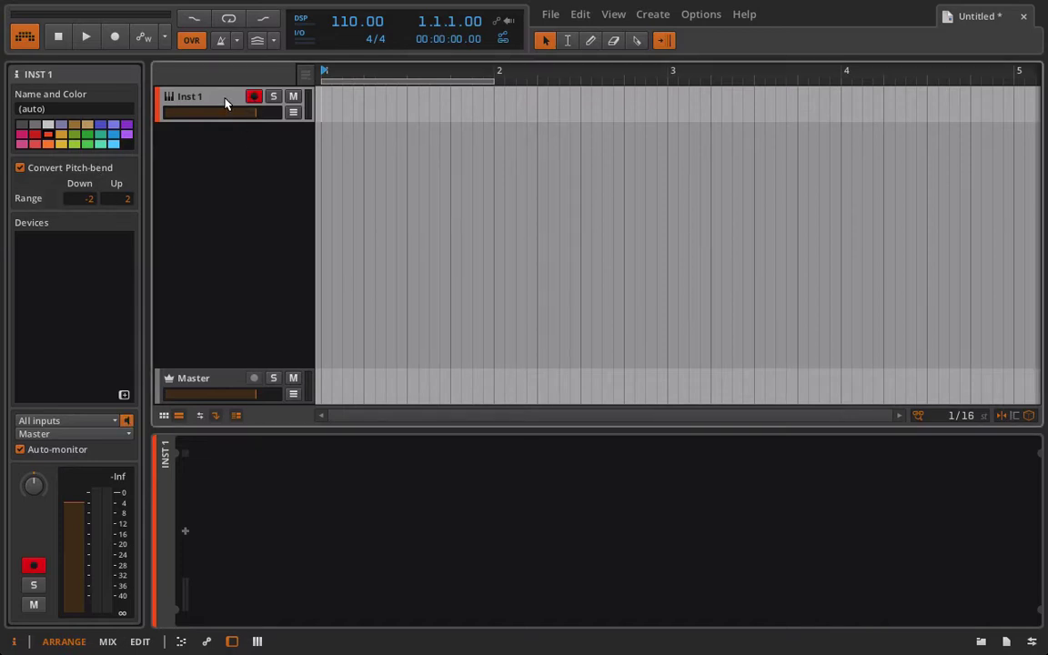
{"action": "left_click", "coordinate": [185, 532]}
{"action": "left_click", "coordinate": [344, 540]}
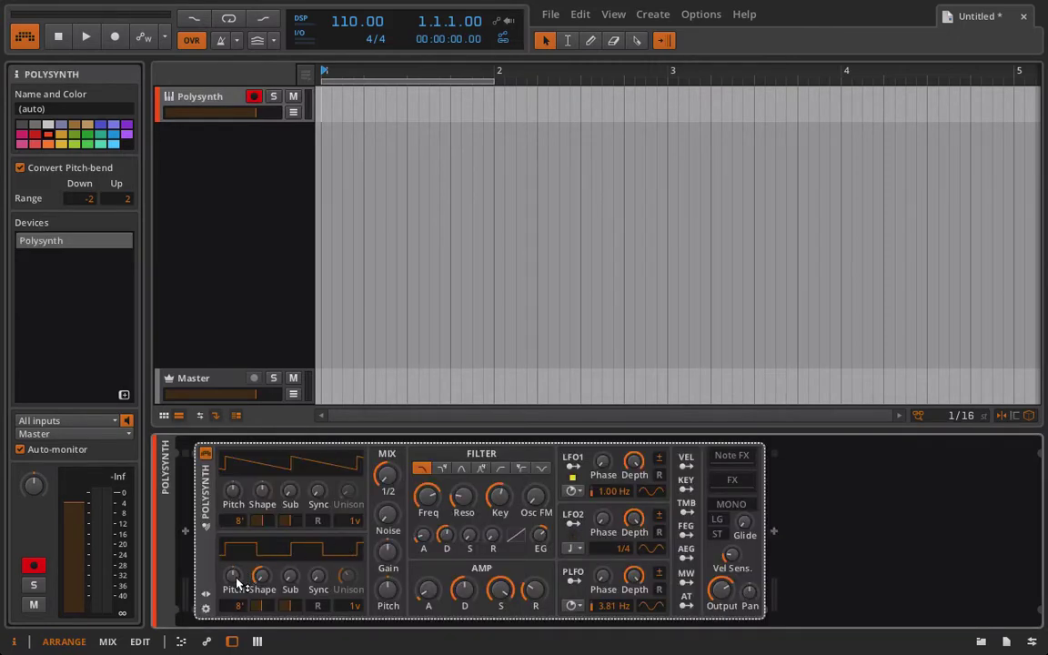
Step: Load the BRIAN INIT preset into the Polysynth, showing its preset and remote controls only while choosing
{"action": "right_click", "coordinate": [205, 592]}
{"action": "key", "text": "Escape"}
{"action": "left_click", "coordinate": [206, 591]}
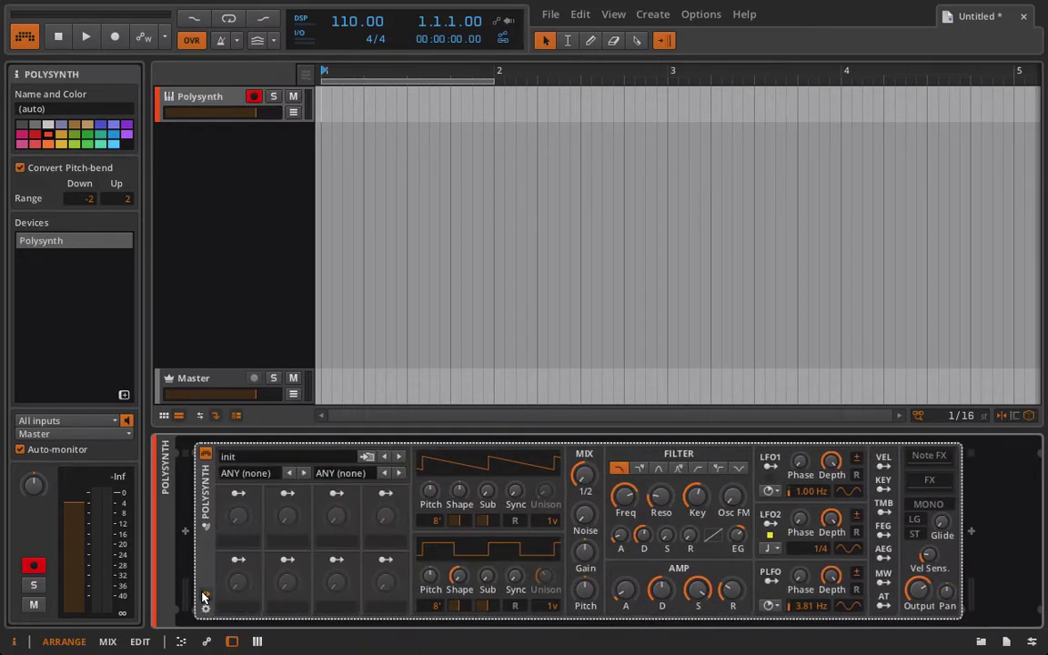
{"action": "left_click", "coordinate": [257, 455]}
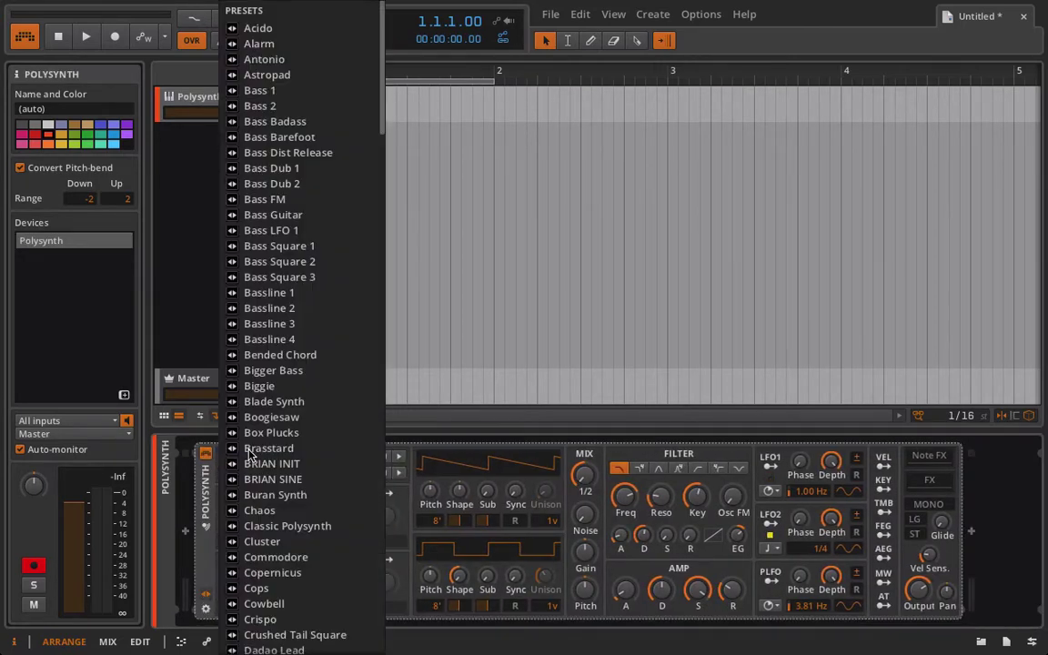
{"action": "left_click", "coordinate": [306, 461]}
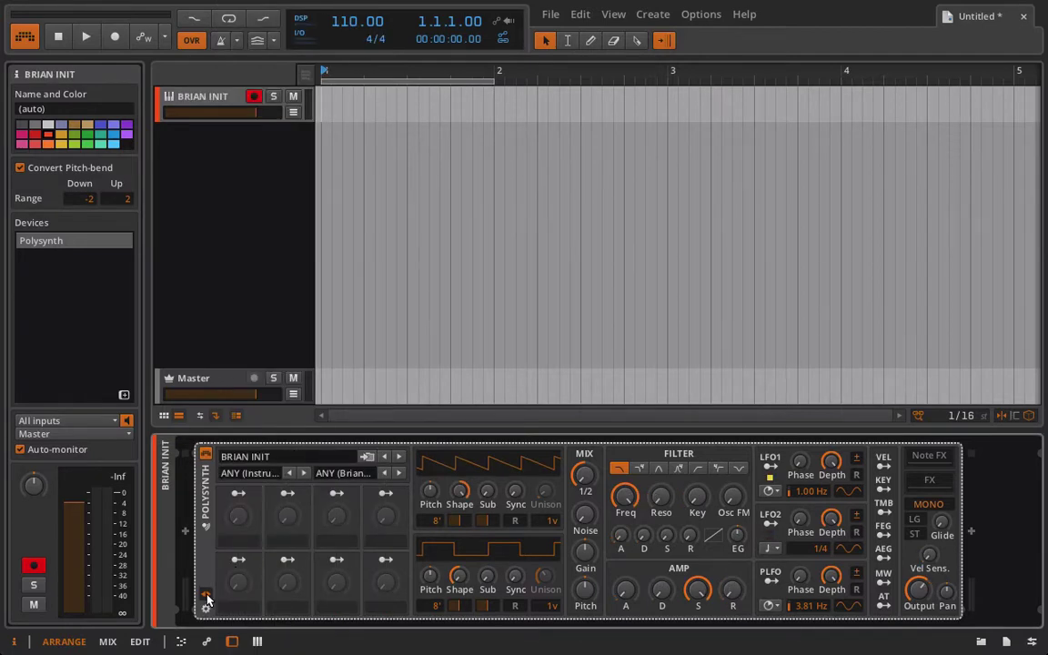
{"action": "left_click", "coordinate": [205, 597]}
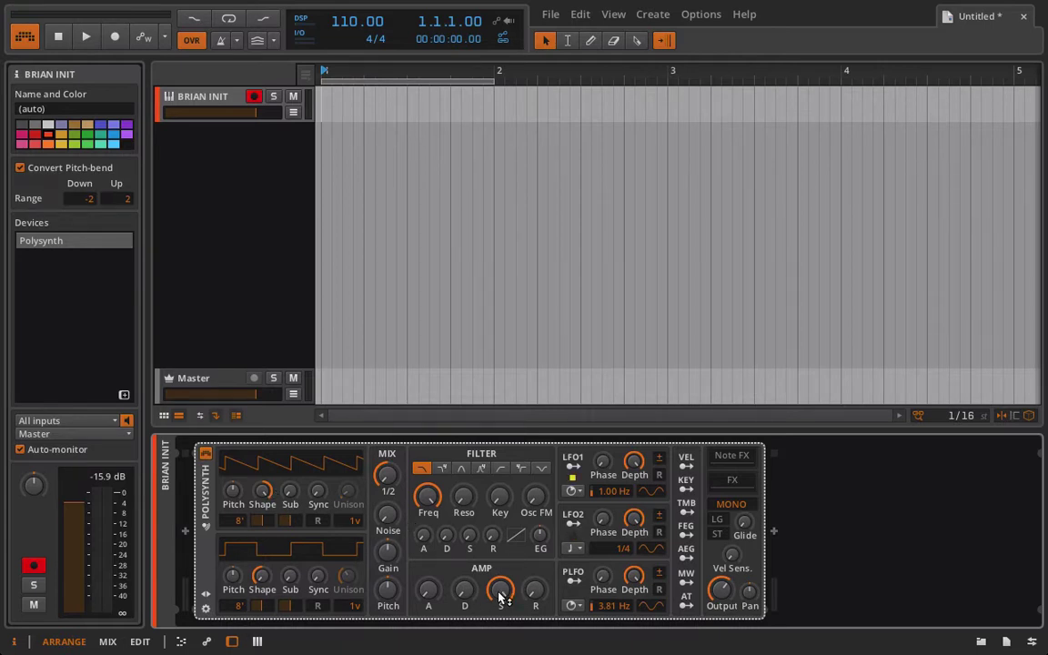
Step: Shift the Polysynth's oscillator mix slightly toward oscillator 1, keeping the synth in mono mode
{"action": "mouse_move", "coordinate": [501, 591]}
{"action": "left_click_drag", "start_coordinate": [500, 590], "coordinate": [501, 593]}
{"action": "left_click", "coordinate": [738, 509]}
{"action": "left_click_drag", "start_coordinate": [389, 464], "coordinate": [389, 479]}
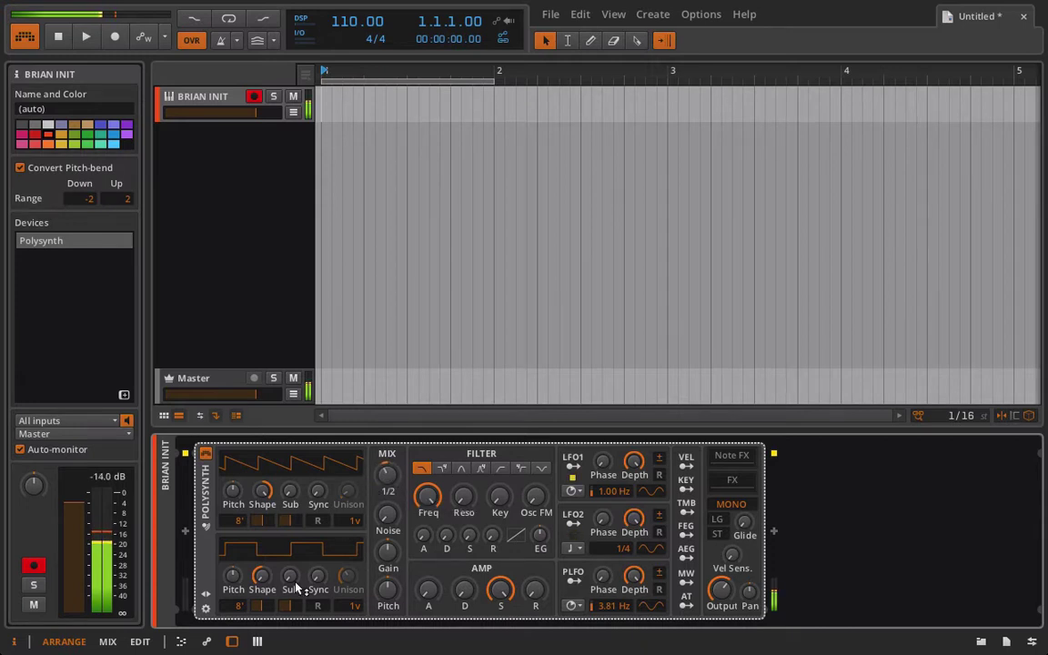
Step: Add a little sub to oscillator 1 and lower its octave to 16'
{"action": "left_click_drag", "start_coordinate": [291, 506], "coordinate": [291, 486]}
{"action": "left_click_drag", "start_coordinate": [238, 605], "coordinate": [239, 605]}
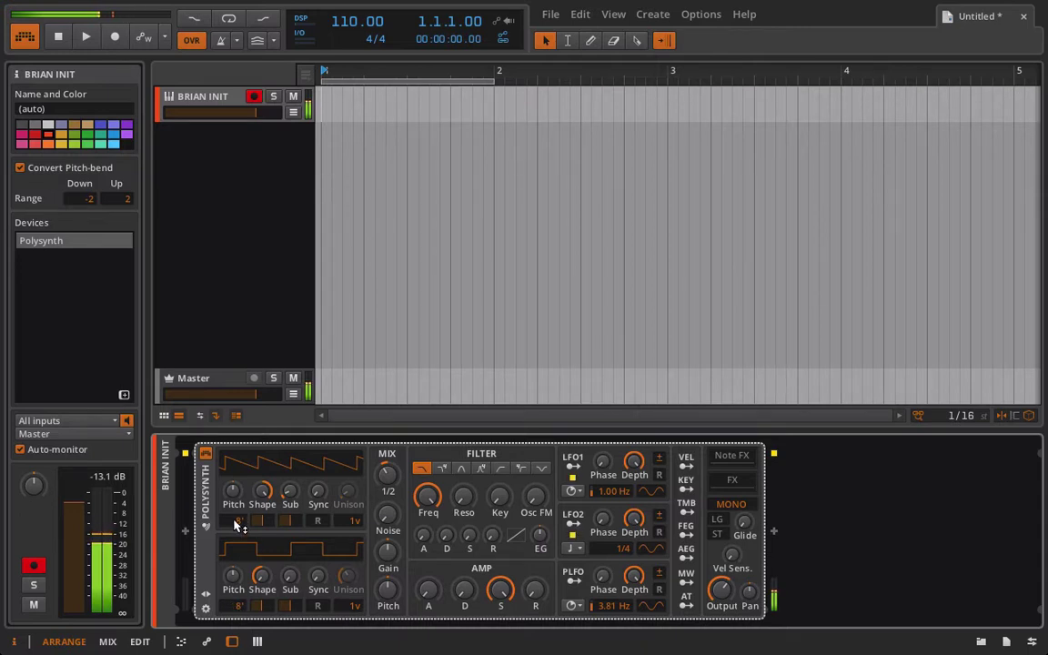
{"action": "left_click_drag", "start_coordinate": [239, 520], "coordinate": [239, 527]}
{"action": "left_click_drag", "start_coordinate": [290, 491], "coordinate": [264, 528]}
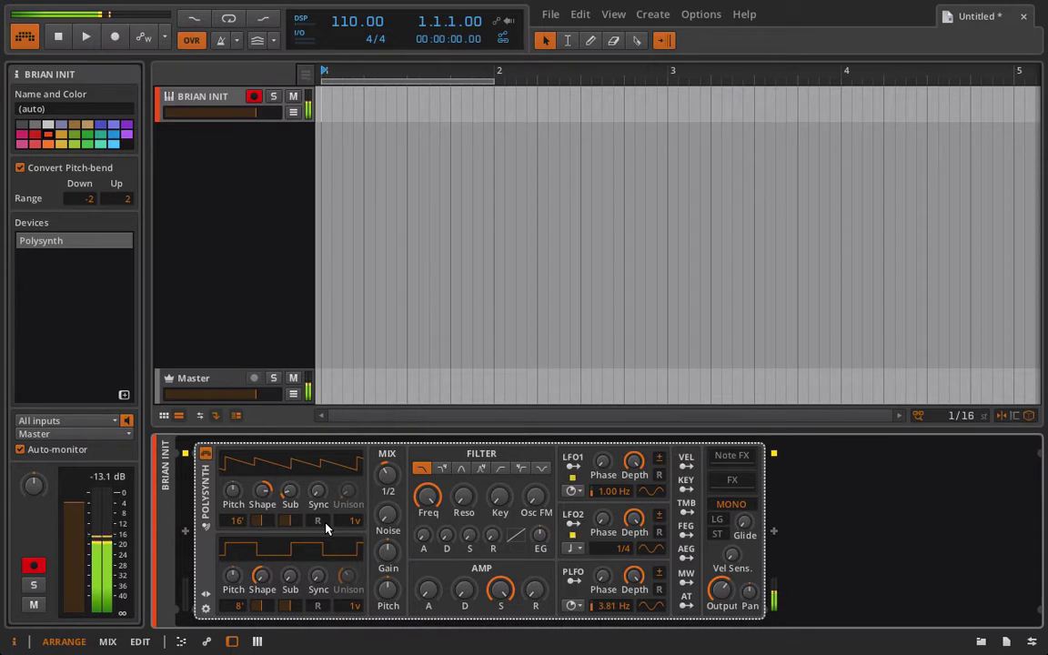
Step: Turn on retrigger for oscillator 2, add a touch of sync and sub, and adjust its shape
{"action": "mouse_move", "coordinate": [317, 491]}
{"action": "left_mouse_down"}
{"action": "mouse_move", "coordinate": [317, 479]}
{"action": "mouse_move", "coordinate": [320, 508]}
{"action": "left_mouse_up"}
{"action": "left_click_drag", "start_coordinate": [317, 575], "coordinate": [318, 566]}
{"action": "left_click_drag", "start_coordinate": [287, 605], "coordinate": [262, 579]}
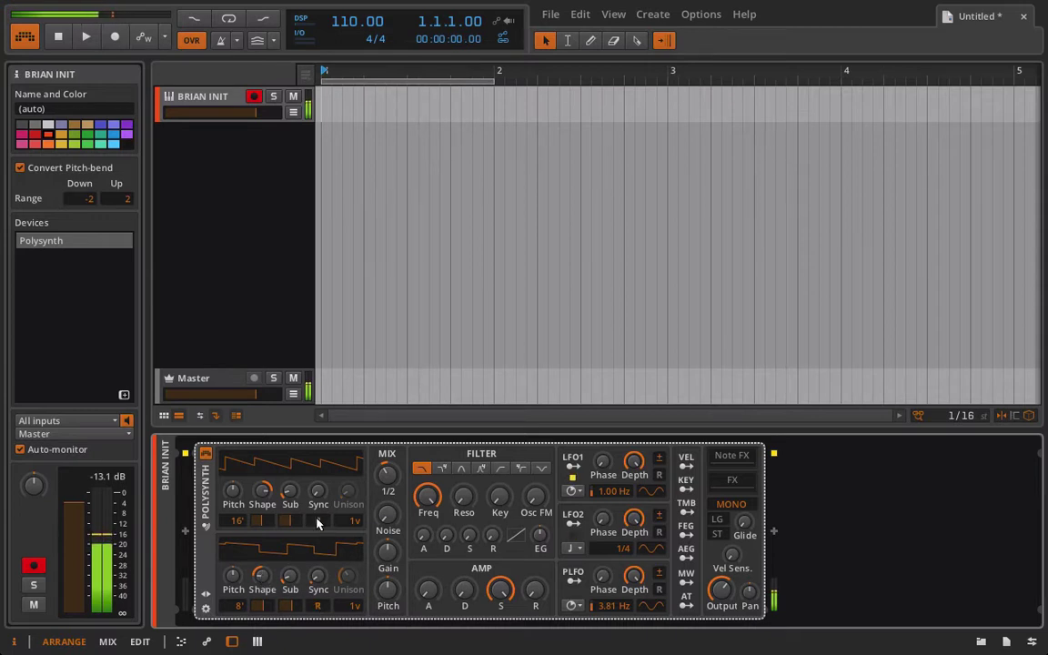
Step: Turn on retrigger for oscillator 1, reset its sync to 0.00, and fine-tune the oscillators' shape and pitch
{"action": "mouse_move", "coordinate": [318, 491]}
{"action": "left_mouse_down"}
{"action": "mouse_move", "coordinate": [318, 409]}
{"action": "mouse_move", "coordinate": [320, 491]}
{"action": "left_mouse_up"}
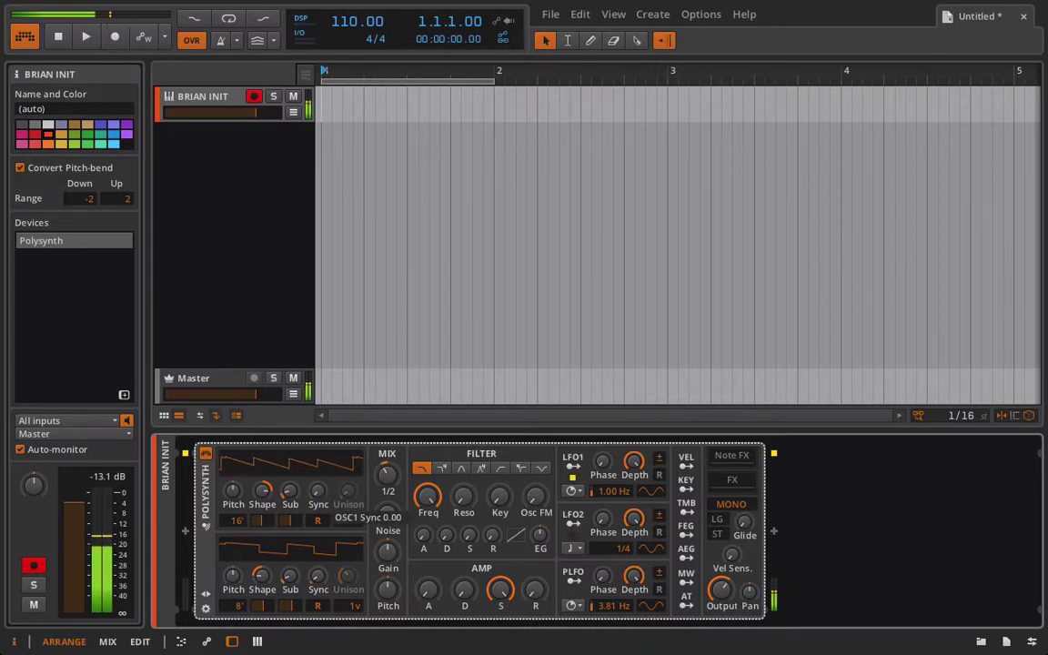
{"action": "double_click", "coordinate": [320, 491]}
{"action": "left_click_drag", "start_coordinate": [272, 495], "coordinate": [271, 478]}
{"action": "left_click_drag", "start_coordinate": [259, 521], "coordinate": [259, 500]}
{"action": "left_click_drag", "start_coordinate": [241, 572], "coordinate": [232, 580]}
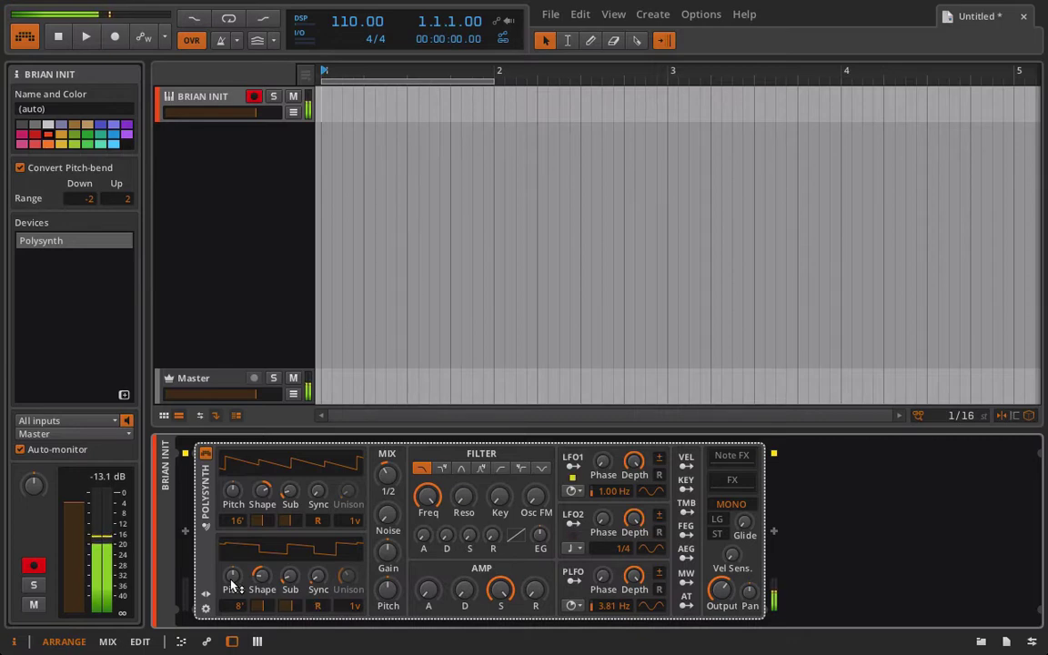
{"action": "left_click_drag", "start_coordinate": [233, 500], "coordinate": [232, 497]}
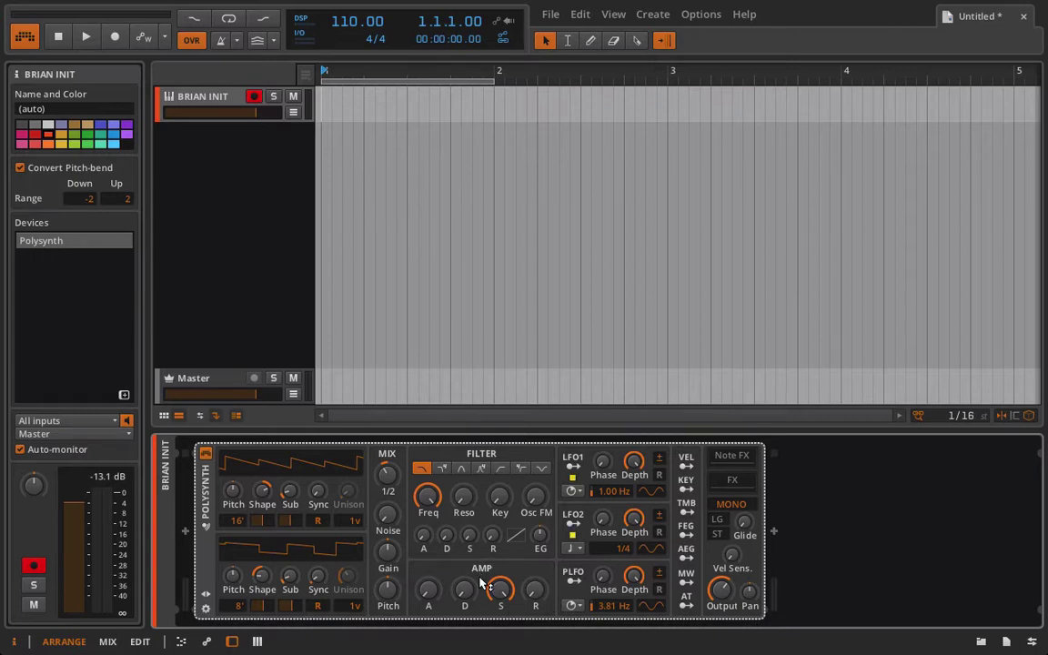
Step: Shape the amp envelope with a medium decay, a sustain slightly below 100 % and a short release
{"action": "left_click", "coordinate": [430, 592]}
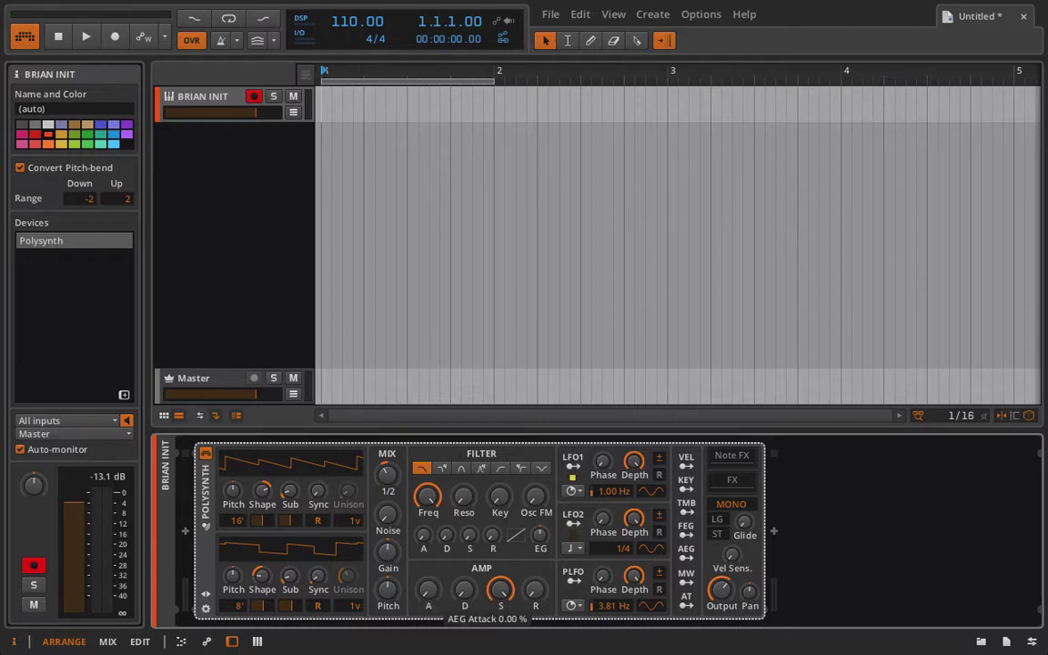
{"action": "left_click", "coordinate": [464, 590]}
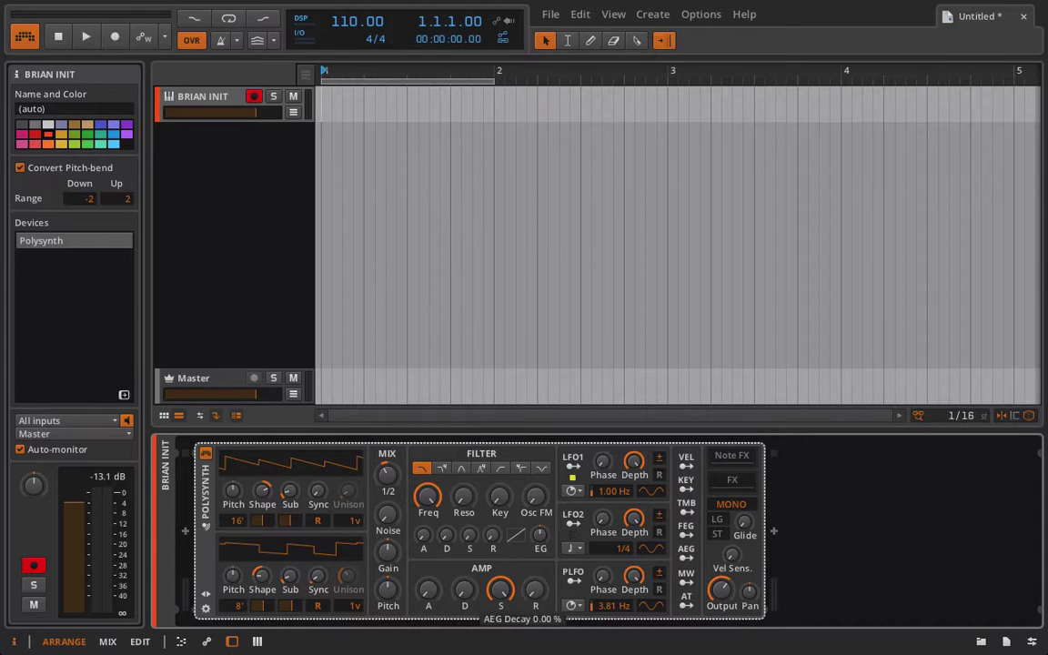
{"action": "left_click_drag", "start_coordinate": [464, 590], "coordinate": [464, 569]}
{"action": "left_click", "coordinate": [500, 590]}
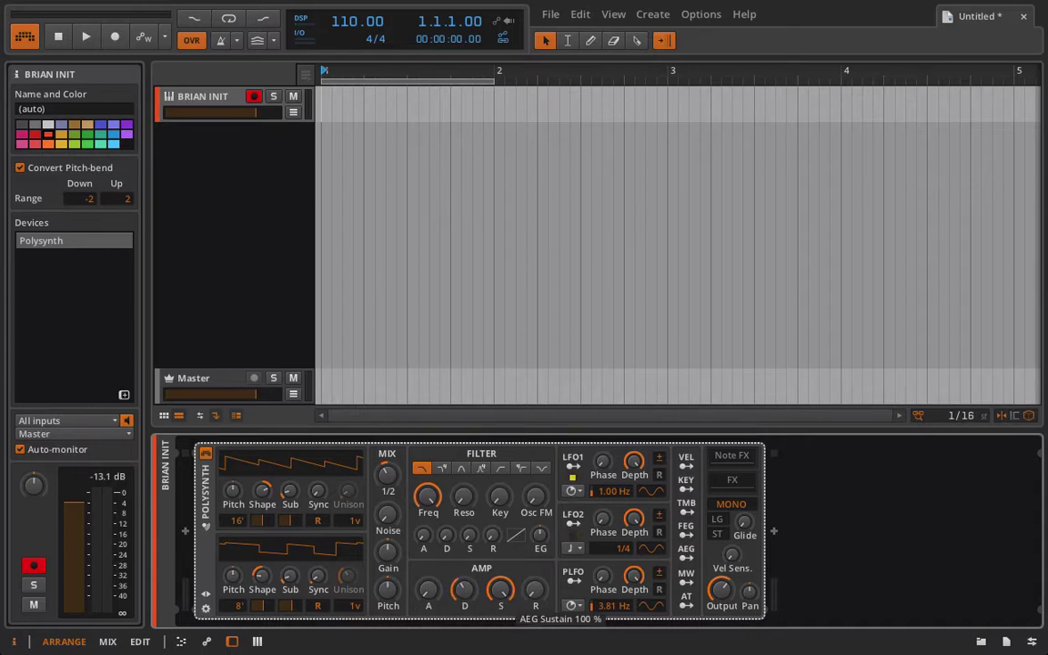
{"action": "mouse_move", "coordinate": [500, 590]}
{"action": "left_mouse_down"}
{"action": "mouse_move", "coordinate": [501, 616]}
{"action": "mouse_move", "coordinate": [506, 603]}
{"action": "left_mouse_up"}
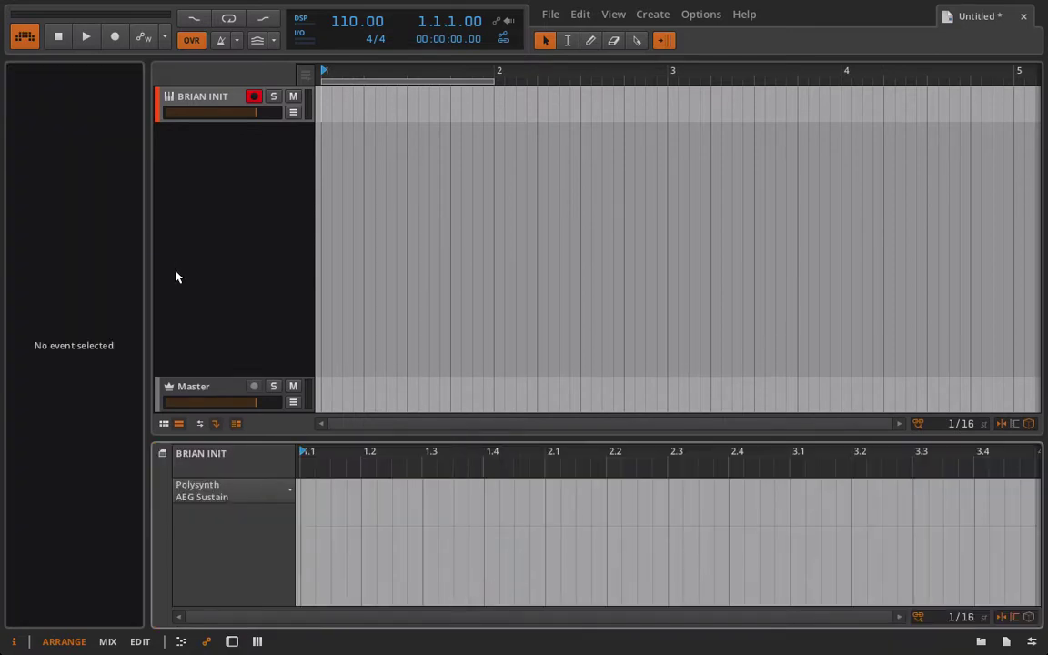
{"action": "left_click", "coordinate": [211, 113]}
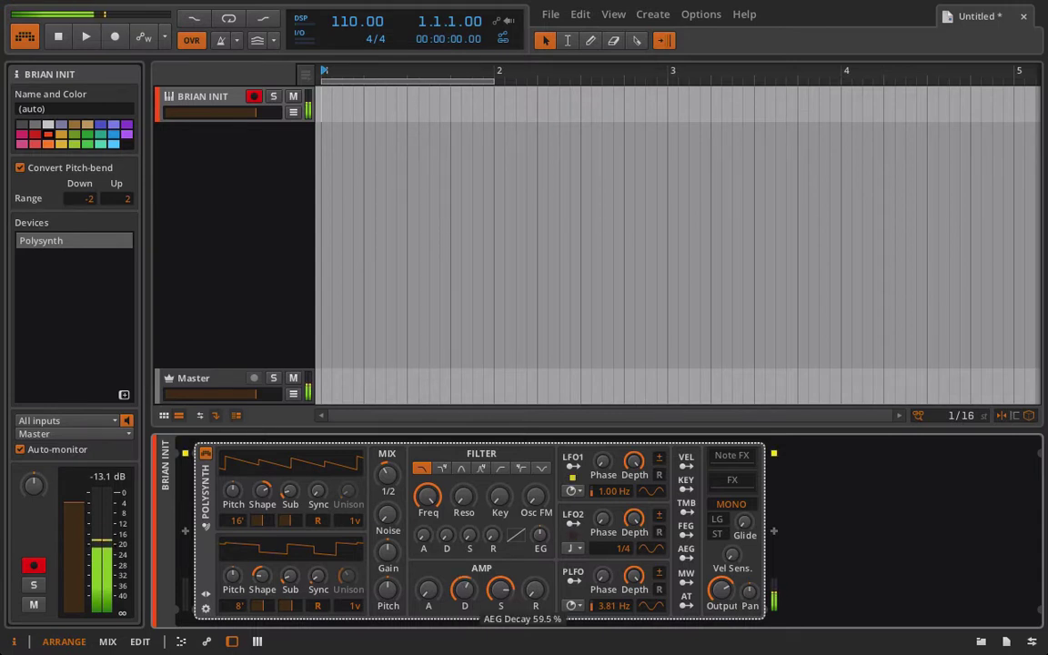
{"action": "left_click_drag", "start_coordinate": [464, 590], "coordinate": [475, 605]}
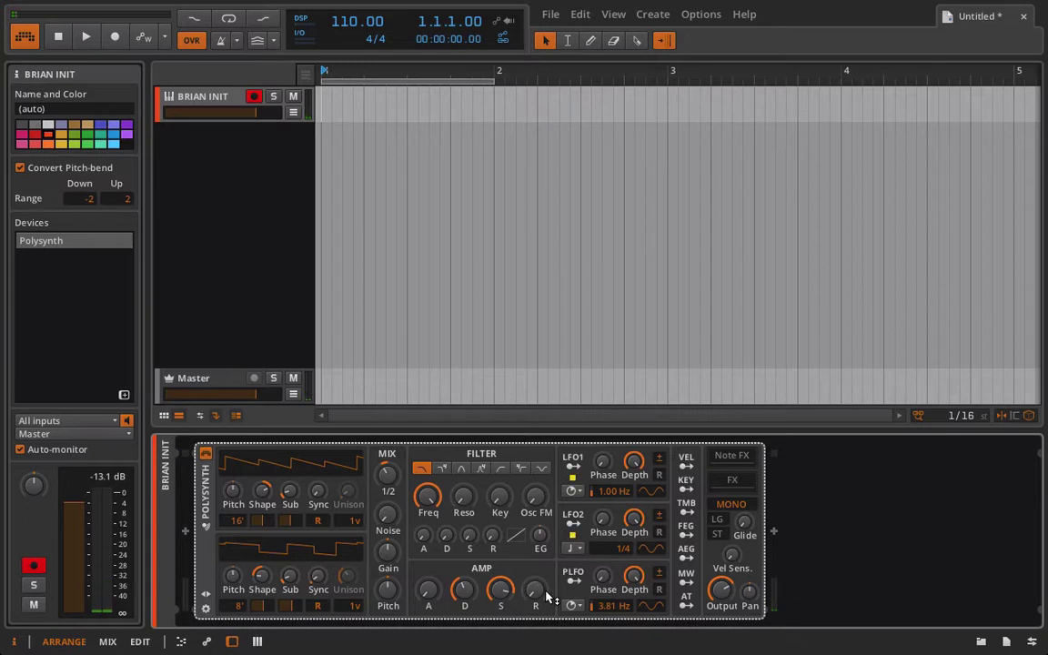
{"action": "mouse_move", "coordinate": [535, 590]}
Step: Try the filter frequency, set a negative filter envelope amount, and add some resonance, key tracking and oscillator FM
{"action": "mouse_move", "coordinate": [427, 496]}
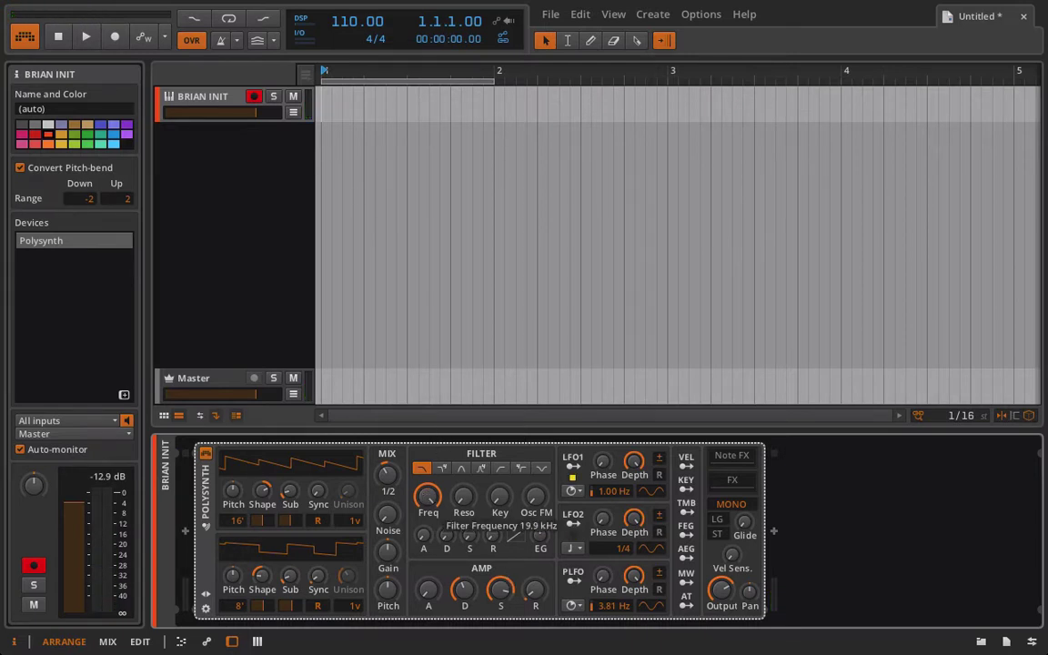
{"action": "mouse_move", "coordinate": [428, 496]}
{"action": "left_mouse_down"}
{"action": "mouse_move", "coordinate": [427, 551]}
{"action": "mouse_move", "coordinate": [425, 500]}
{"action": "left_mouse_up"}
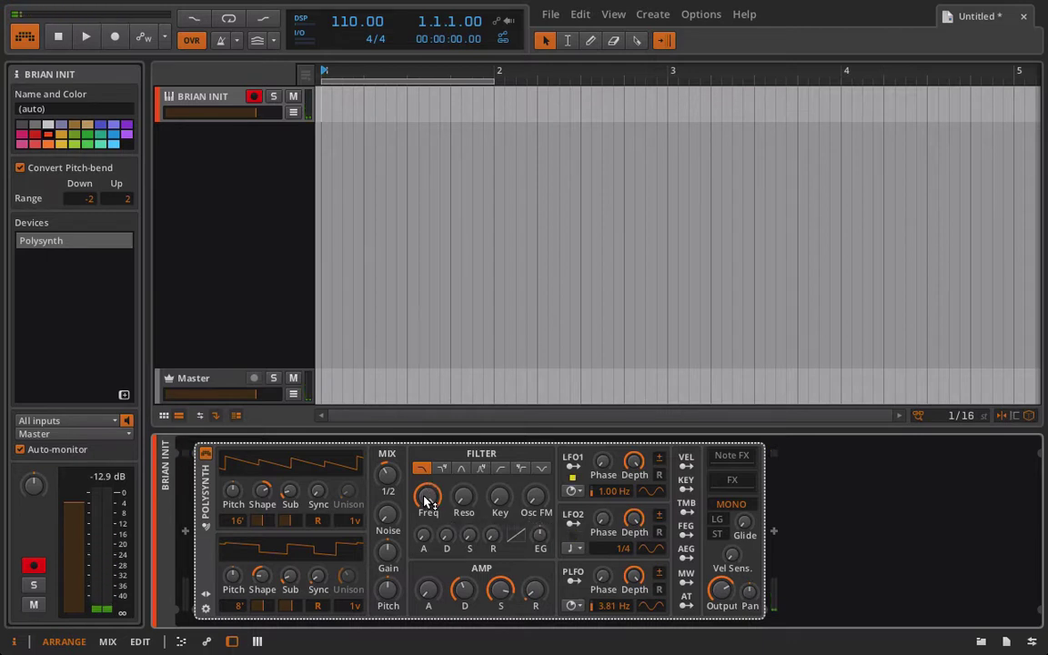
{"action": "left_click_drag", "start_coordinate": [540, 535], "coordinate": [540, 546]}
{"action": "left_click_drag", "start_coordinate": [500, 497], "coordinate": [533, 504]}
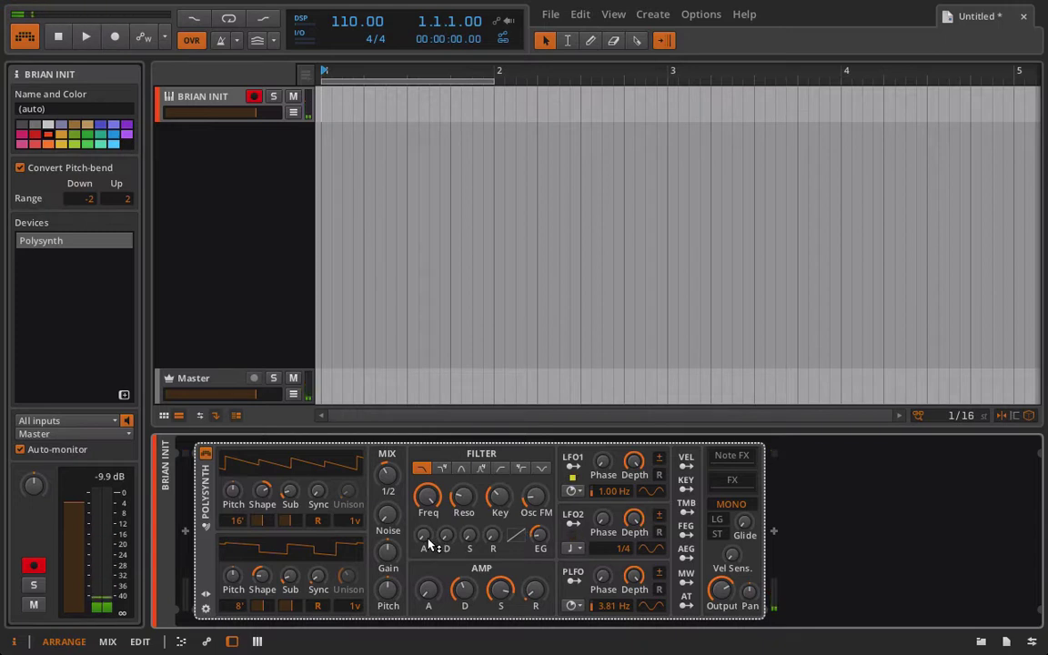
Step: Shape the filter envelope with a long attack, moderate decay and near-full sustain, and fine-tune the negative envelope amount
{"action": "mouse_move", "coordinate": [429, 540]}
{"action": "left_mouse_down"}
{"action": "mouse_move", "coordinate": [472, 541]}
{"action": "mouse_move", "coordinate": [429, 541]}
{"action": "left_mouse_up"}
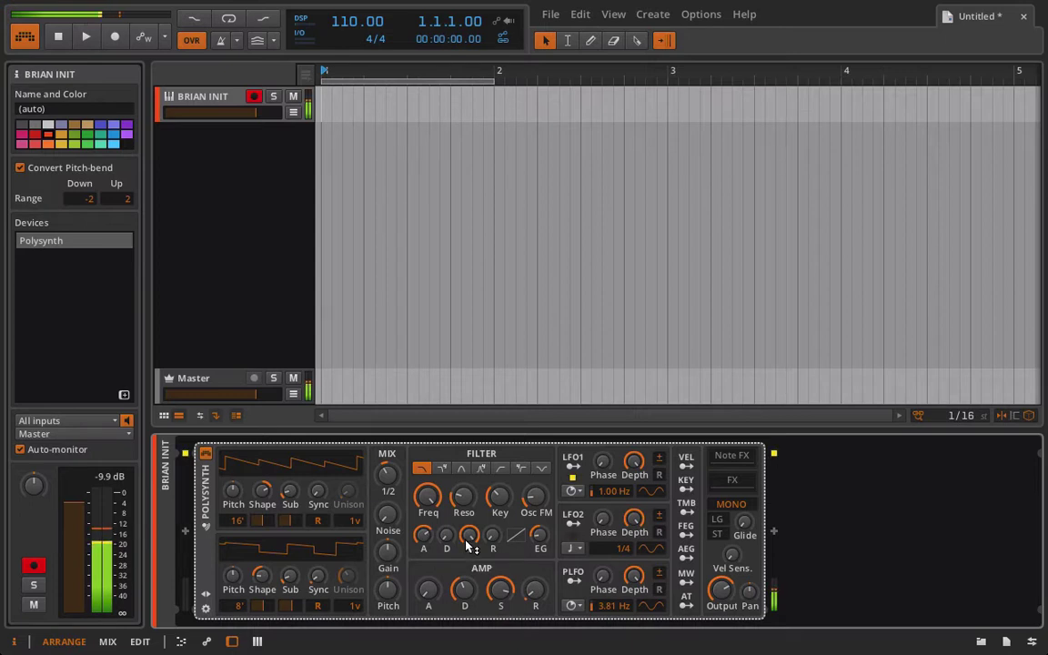
{"action": "left_click_drag", "start_coordinate": [466, 540], "coordinate": [462, 542]}
{"action": "left_click_drag", "start_coordinate": [469, 537], "coordinate": [469, 536]}
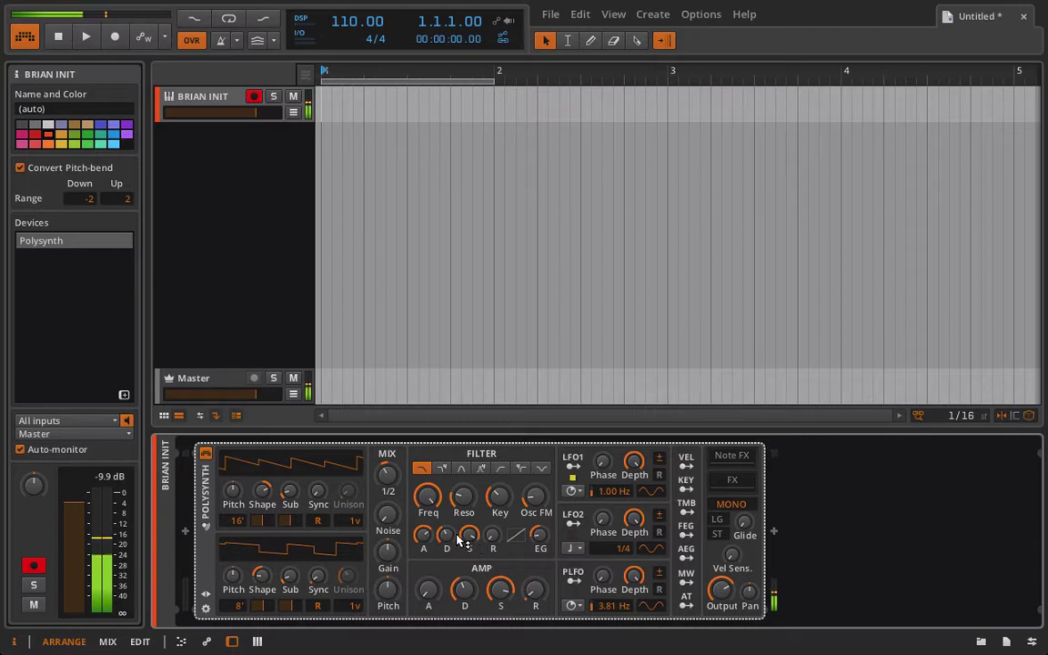
{"action": "left_click_drag", "start_coordinate": [540, 539], "coordinate": [539, 538]}
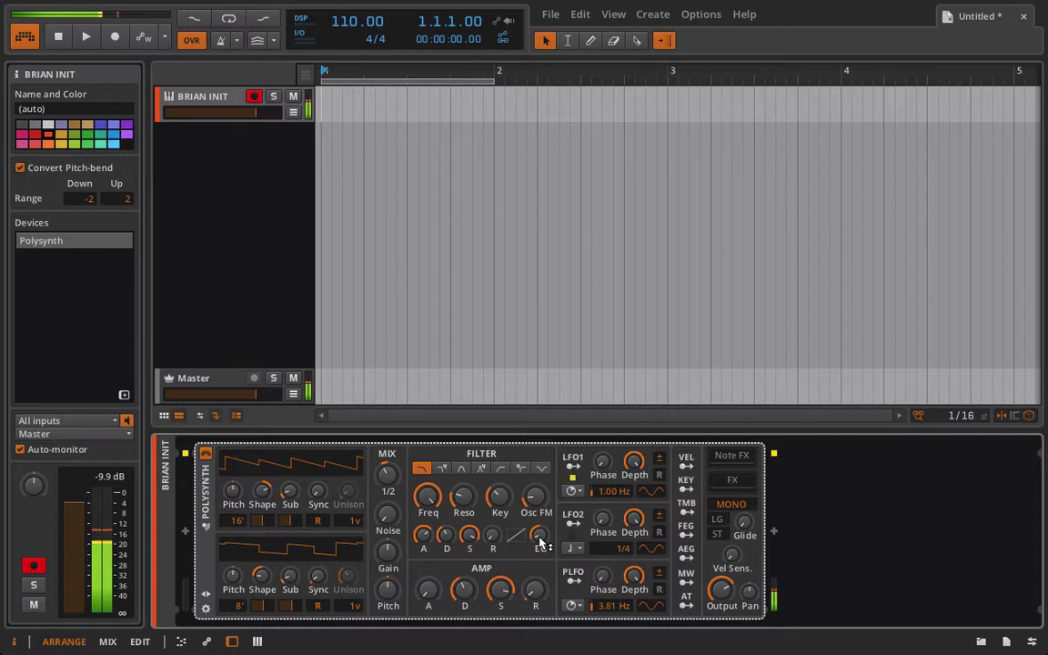
{"action": "left_click_drag", "start_coordinate": [540, 542], "coordinate": [541, 543]}
Step: Raise the filter resonance, bend the filter envelope's attack curve upward and set its release to about 24 %
{"action": "left_click_drag", "start_coordinate": [463, 494], "coordinate": [462, 500]}
{"action": "mouse_move", "coordinate": [516, 535]}
{"action": "left_mouse_down"}
{"action": "mouse_move", "coordinate": [516, 545]}
{"action": "mouse_move", "coordinate": [519, 537]}
{"action": "left_mouse_up"}
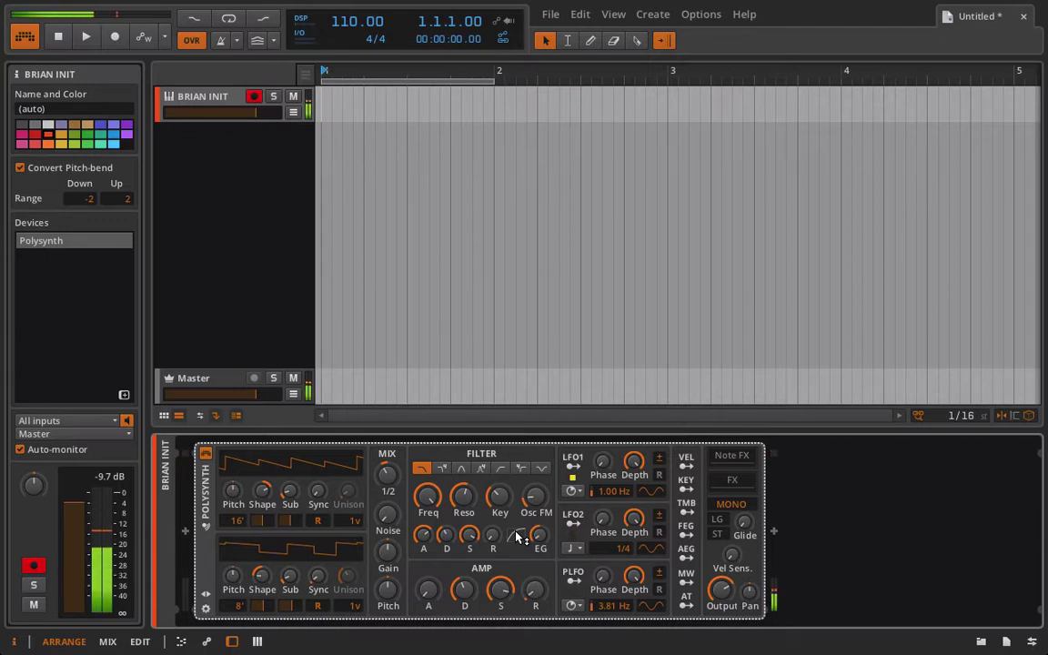
{"action": "left_click", "coordinate": [518, 537]}
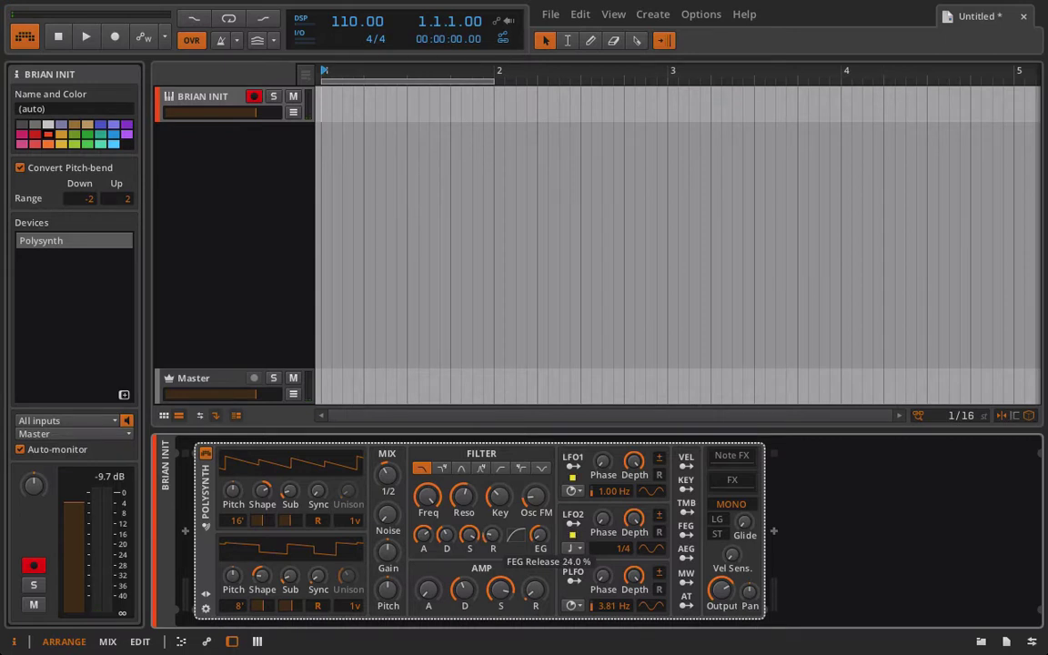
{"action": "left_click_drag", "start_coordinate": [519, 536], "coordinate": [519, 546]}
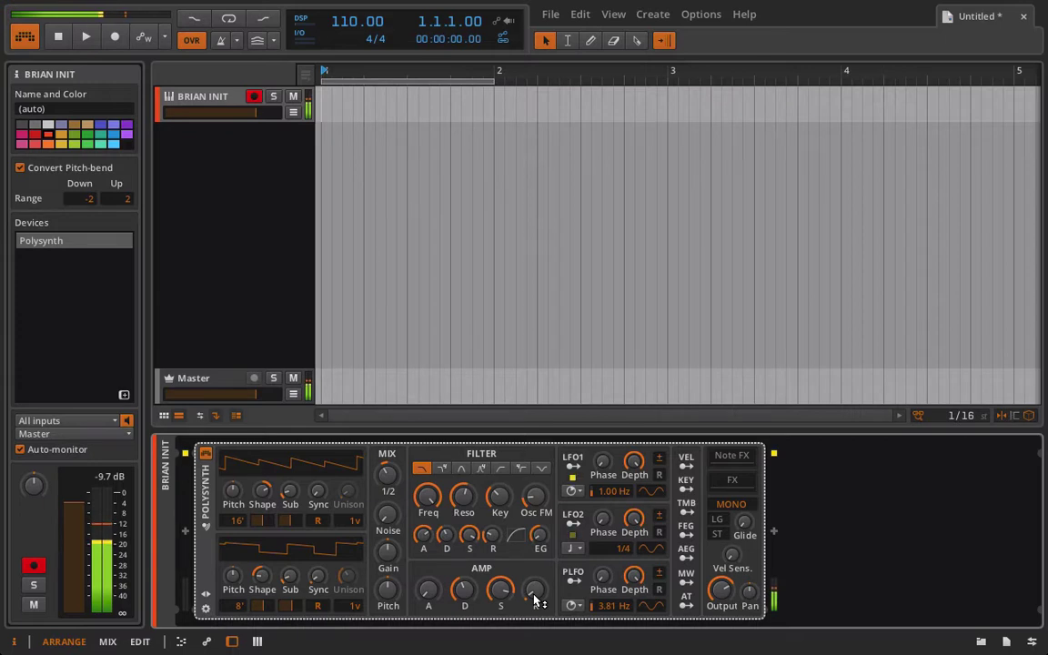
Step: Raise the filter resonance further and readjust key tracking, returning to the track's device view
{"action": "left_click", "coordinate": [536, 496]}
{"action": "left_click_drag", "start_coordinate": [463, 496], "coordinate": [498, 505]}
{"action": "key", "text": "e"}
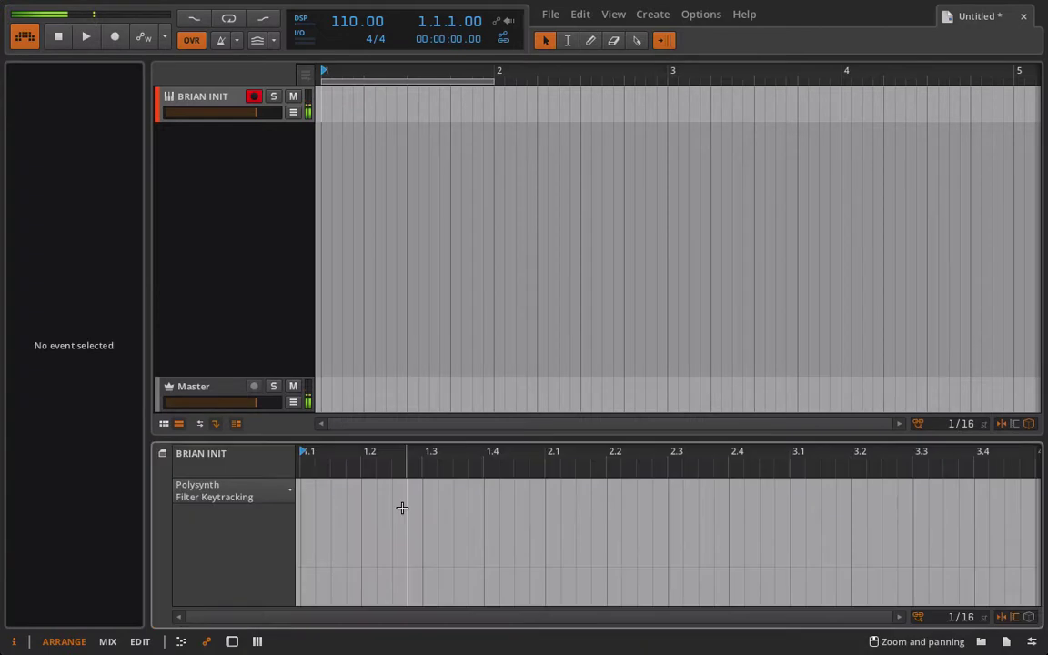
{"action": "left_click", "coordinate": [200, 96]}
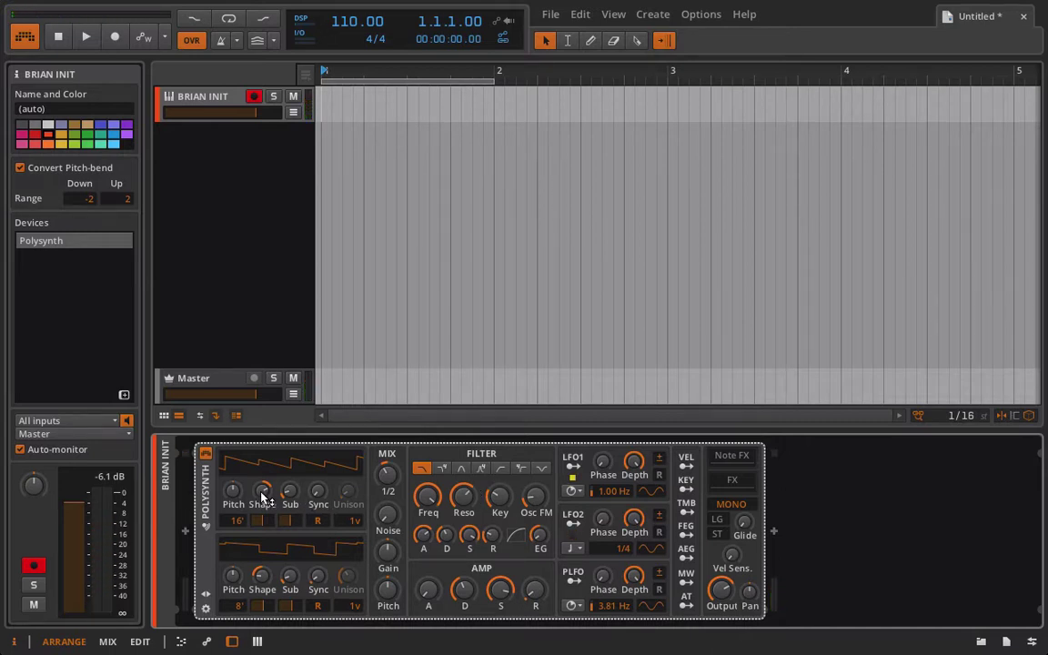
Step: Increase oscillator 2's sync and sub, adjust its shape, and shift the oscillator mix further toward oscillator 1
{"action": "mouse_move", "coordinate": [264, 498]}
{"action": "left_mouse_down"}
{"action": "mouse_move", "coordinate": [264, 464]}
{"action": "mouse_move", "coordinate": [264, 523]}
{"action": "mouse_move", "coordinate": [264, 484]}
{"action": "left_mouse_up"}
{"action": "left_click_drag", "start_coordinate": [259, 520], "coordinate": [259, 533]}
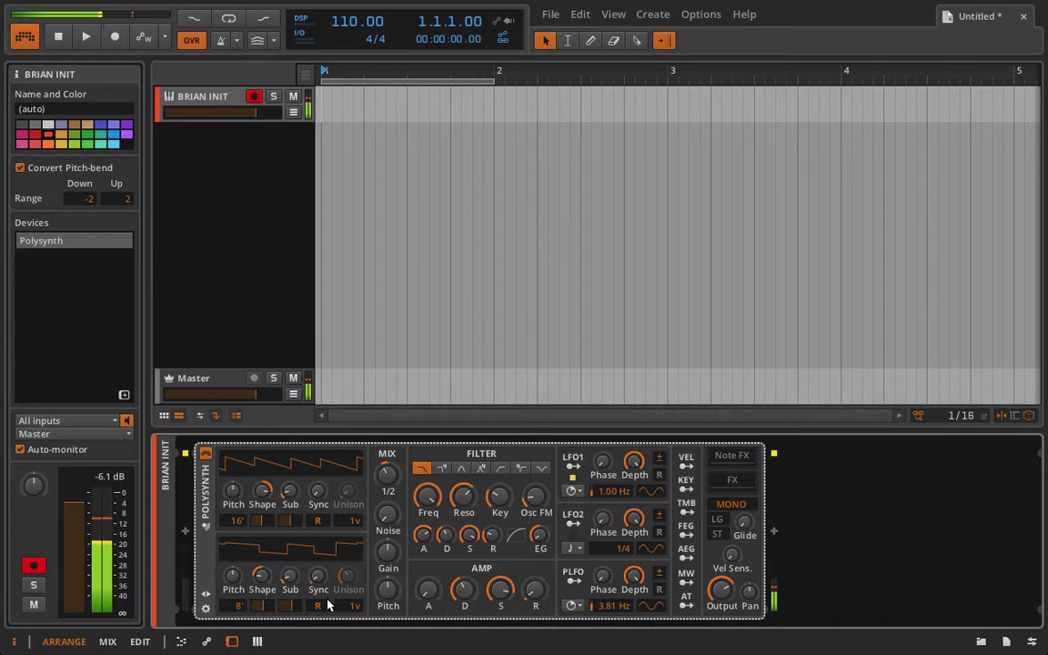
{"action": "left_click_drag", "start_coordinate": [319, 575], "coordinate": [319, 532]}
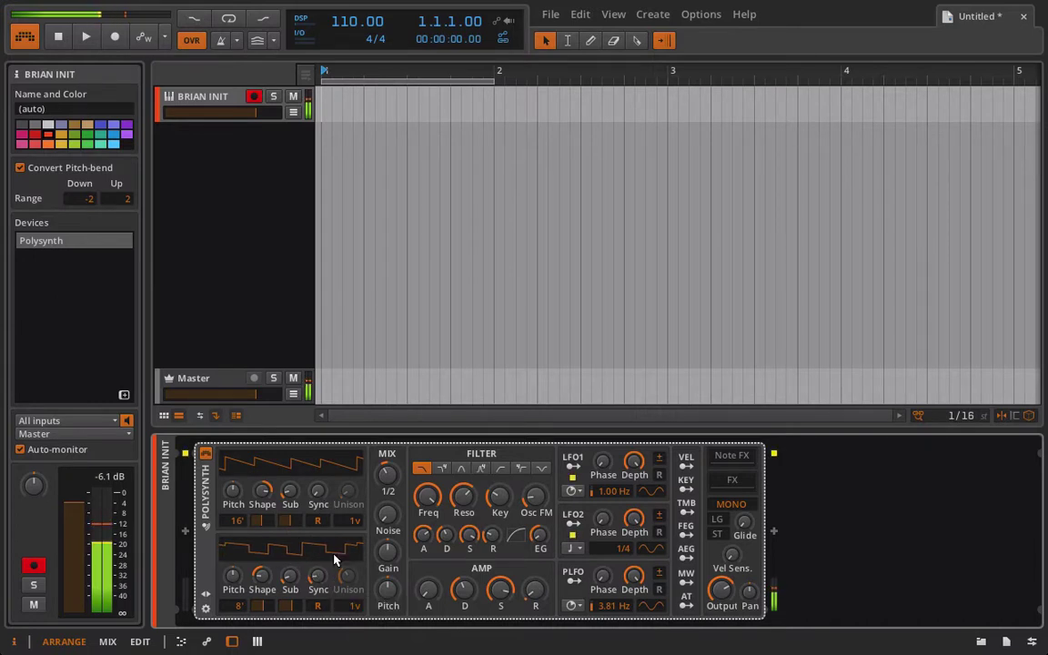
{"action": "left_click_drag", "start_coordinate": [387, 478], "coordinate": [387, 459]}
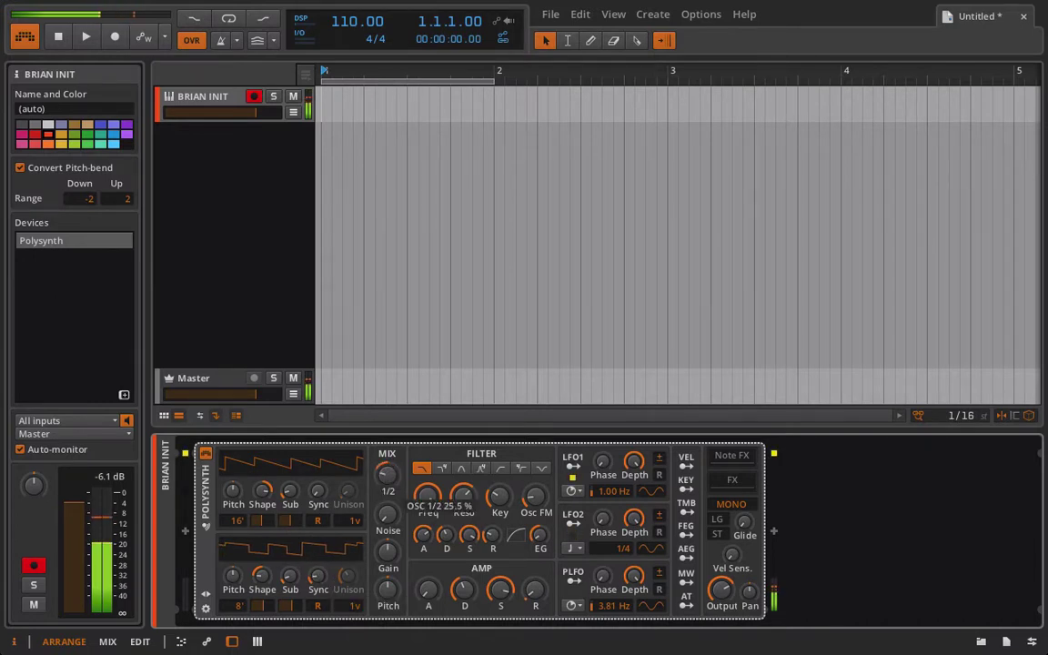
{"action": "left_click_drag", "start_coordinate": [315, 596], "coordinate": [264, 607]}
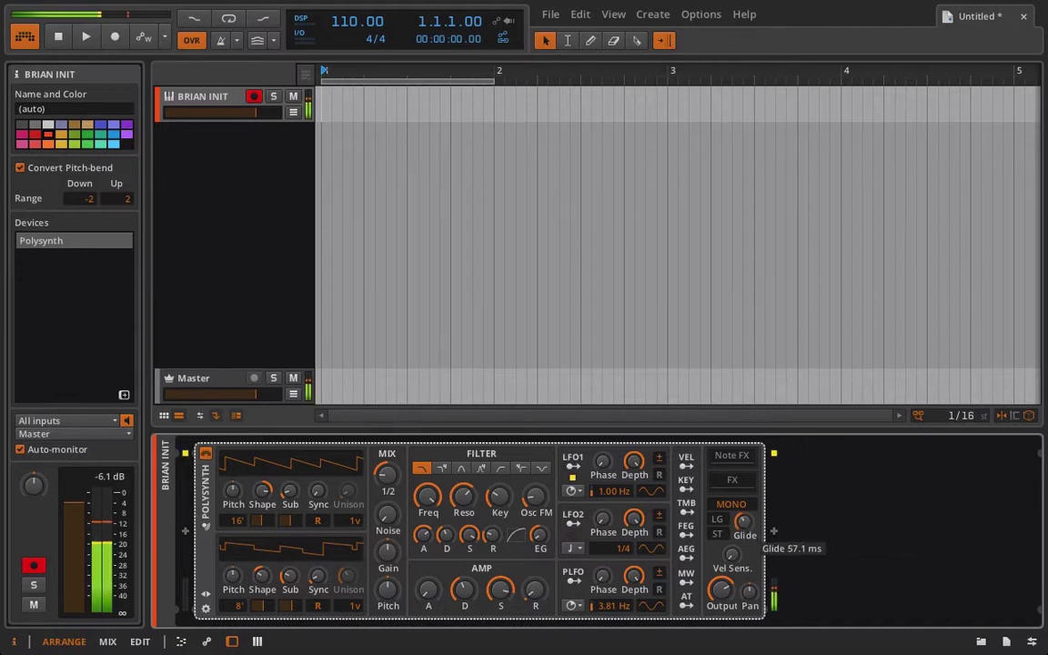
Step: Set the glide time to about 57 ms and turn on legato glide (LG)
{"action": "left_click", "coordinate": [718, 523]}
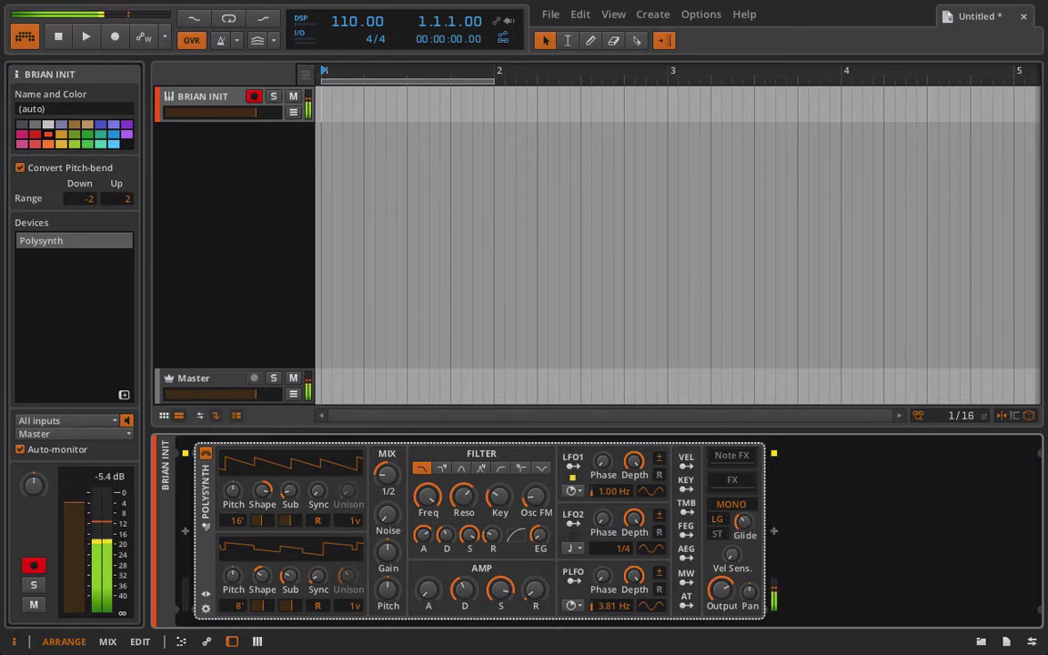